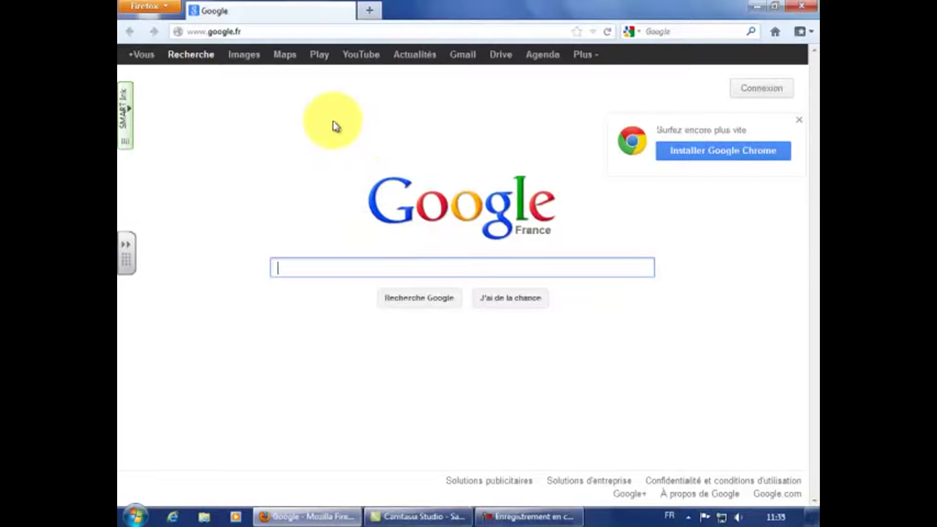
# Open the Firefox add-ons catalogue and search it for "videodownloader".
pyautogui.click(171, 10)
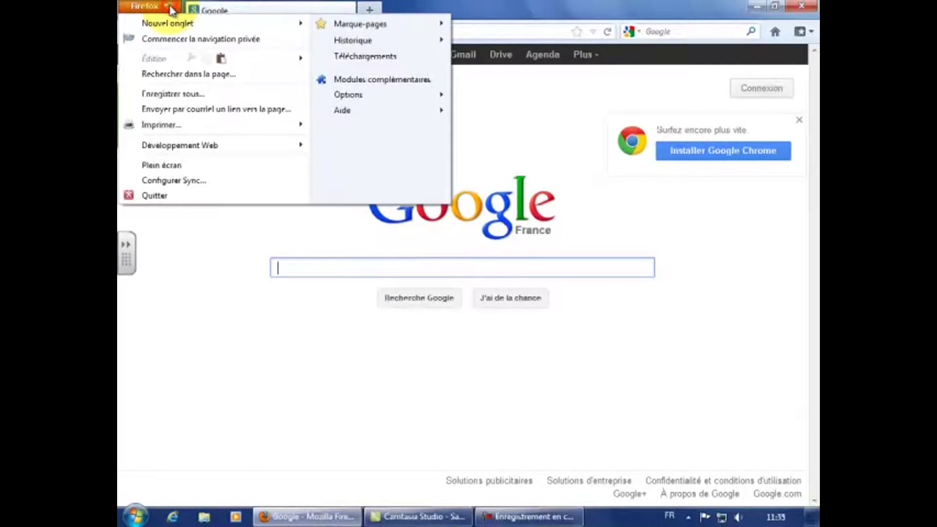
pyautogui.click(371, 83)
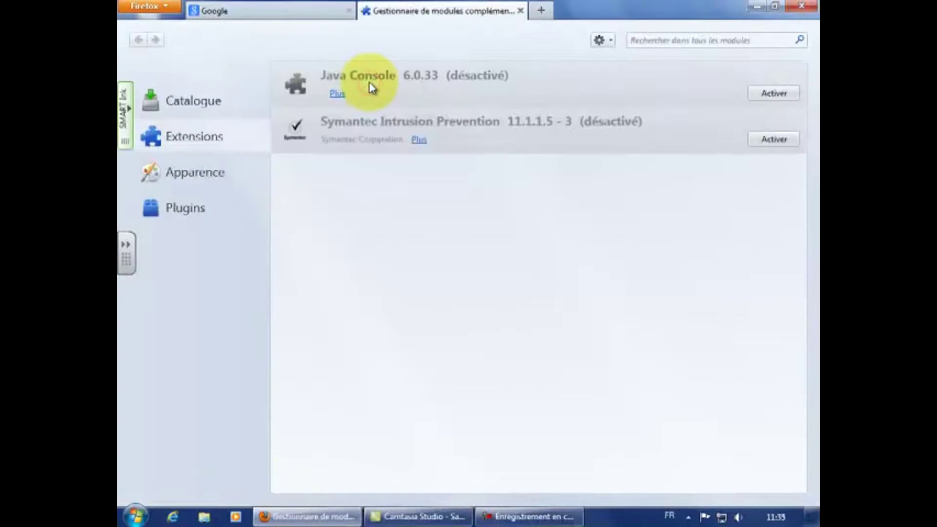
pyautogui.click(202, 101)
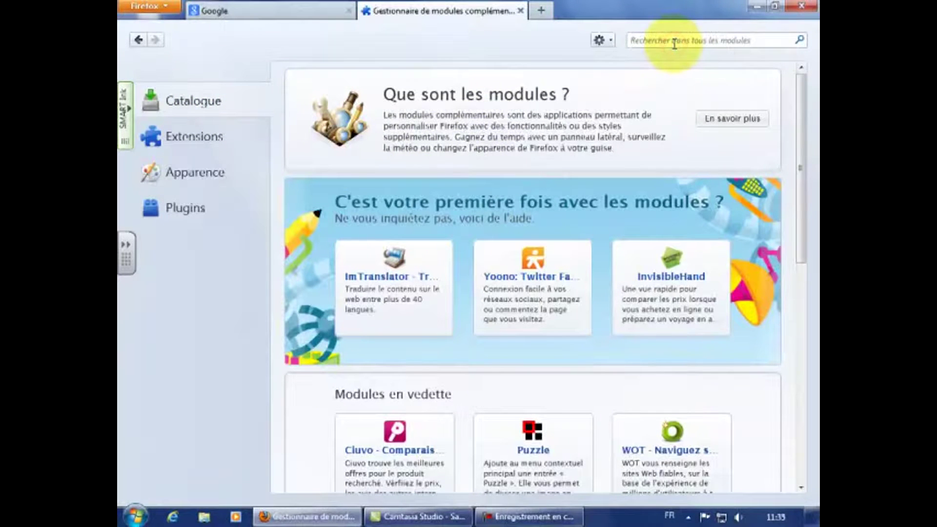
pyautogui.write('videodownloader')
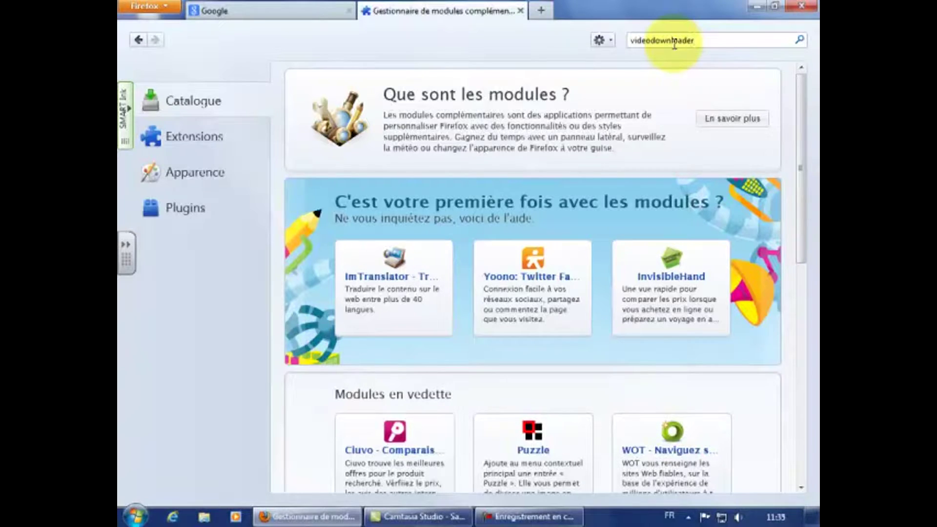
pyautogui.press('Return')
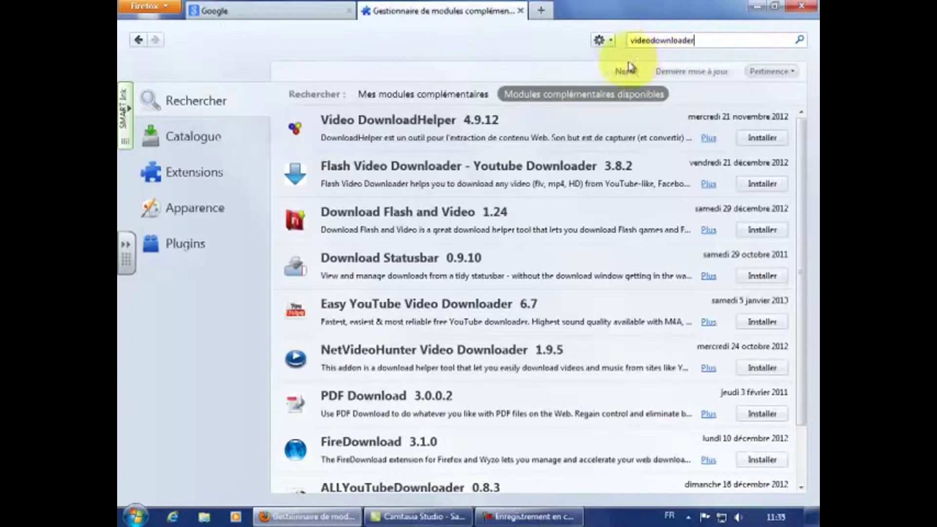
# Install the Video DownloadHelper 4.9.12 add-on, restart the browser and close the add-ons manager.
pyautogui.click(407, 125)
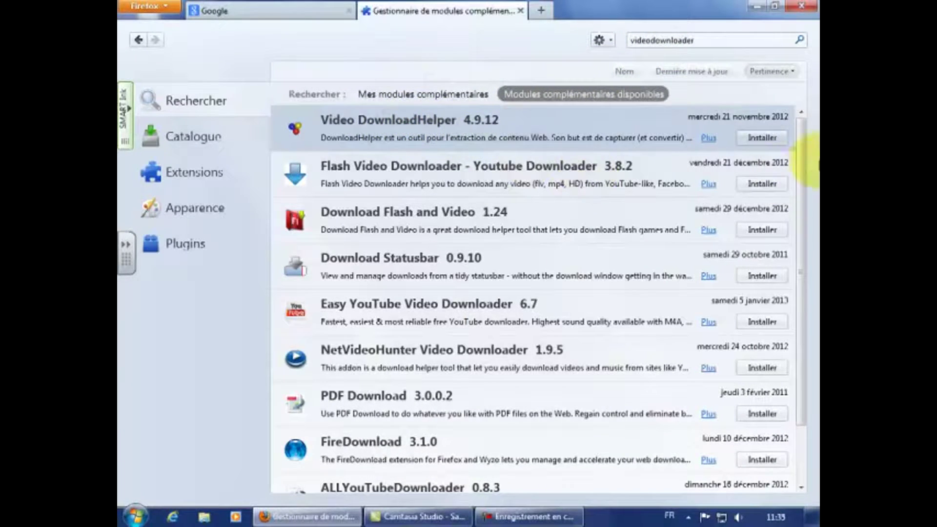
pyautogui.click(763, 137)
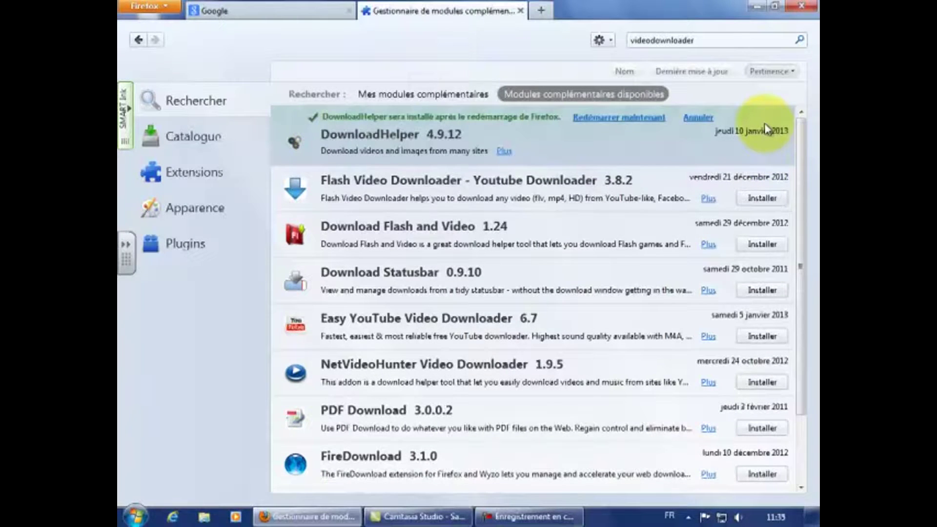
pyautogui.click(618, 121)
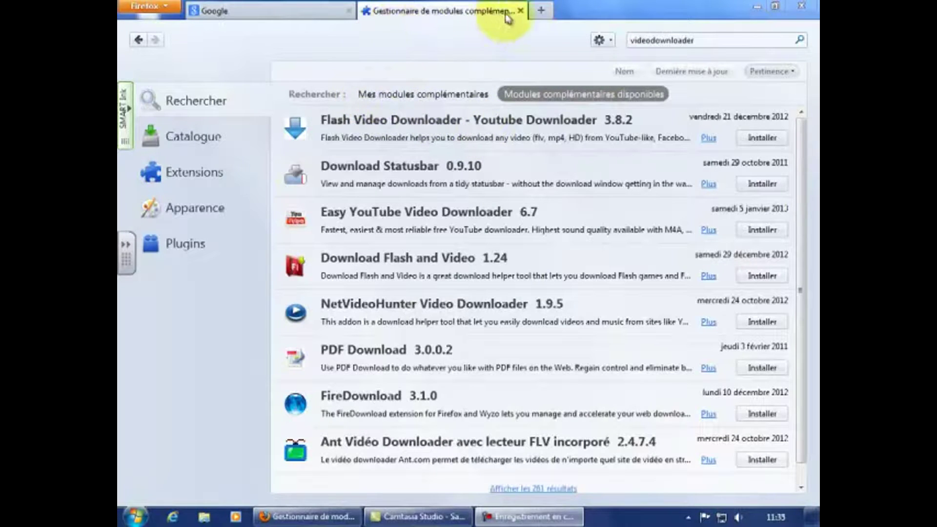
pyautogui.click(521, 11)
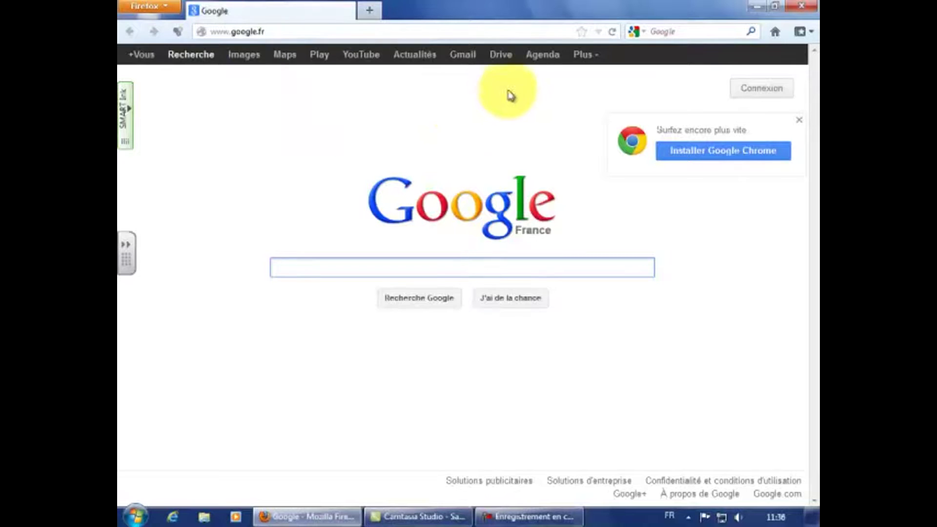
# Go to YouTube from the Google page and search for "joindre un fichier" followed by the channel's name.
pyautogui.click(362, 60)
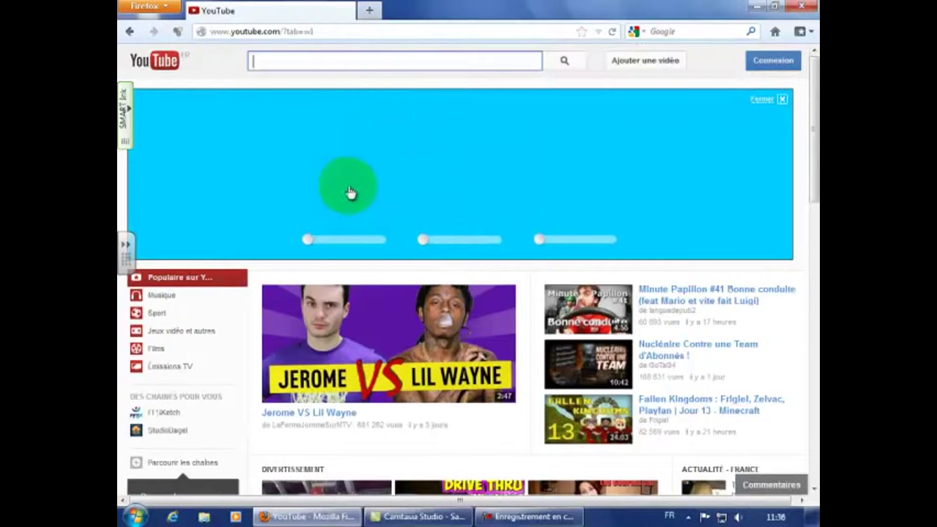
pyautogui.click(360, 61)
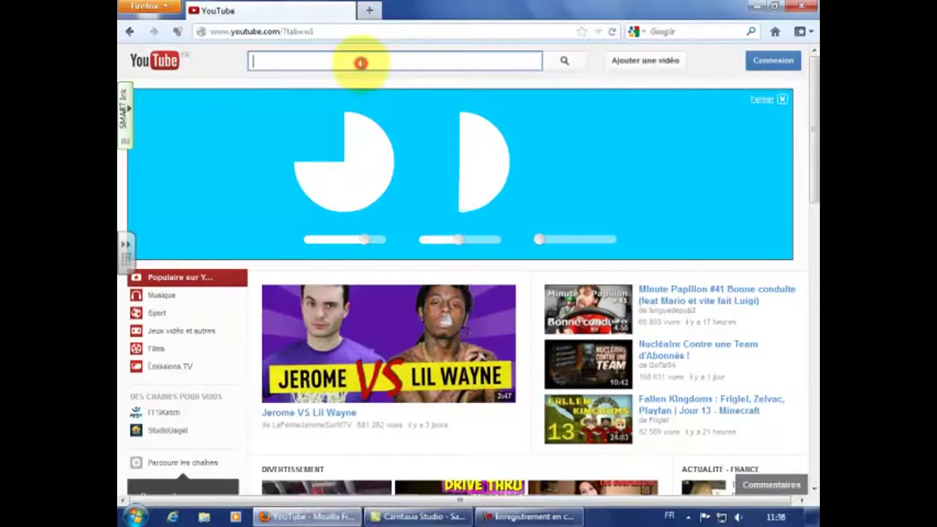
pyautogui.write('joindre')
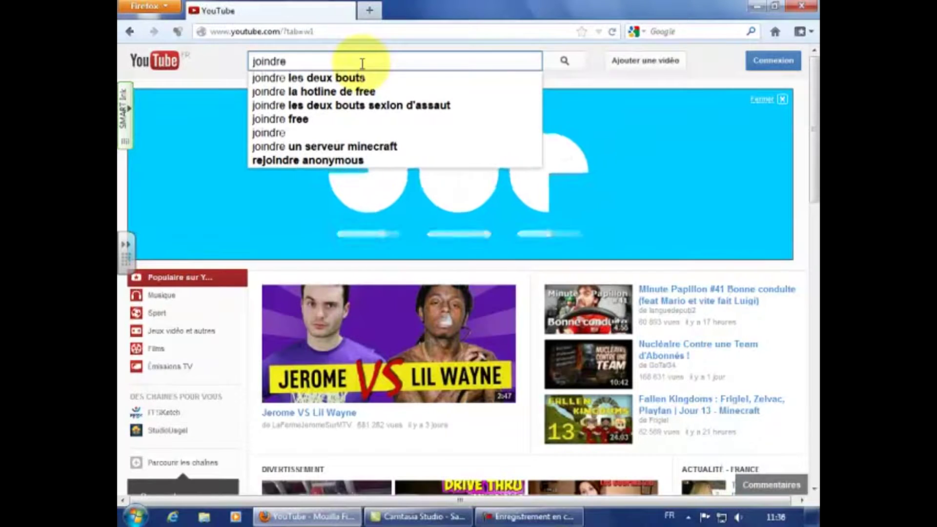
pyautogui.write(' un fi')
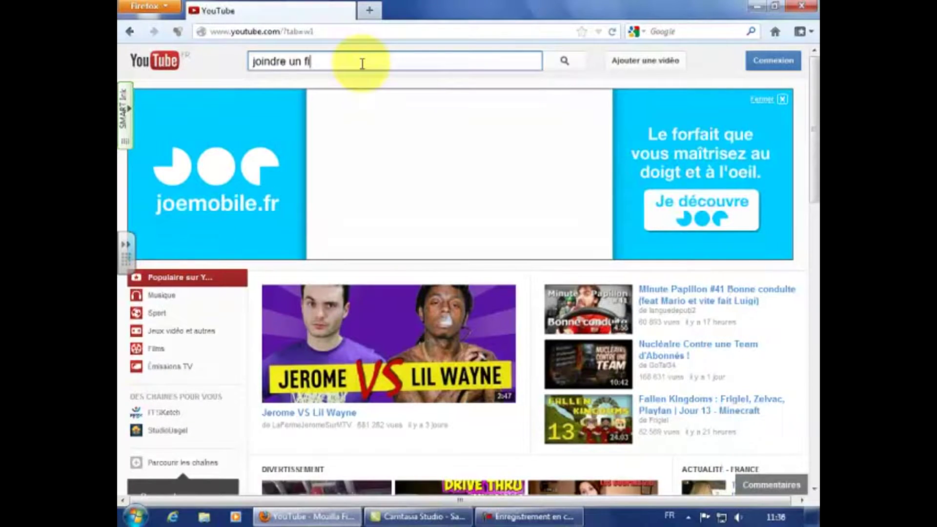
pyautogui.write('chier')
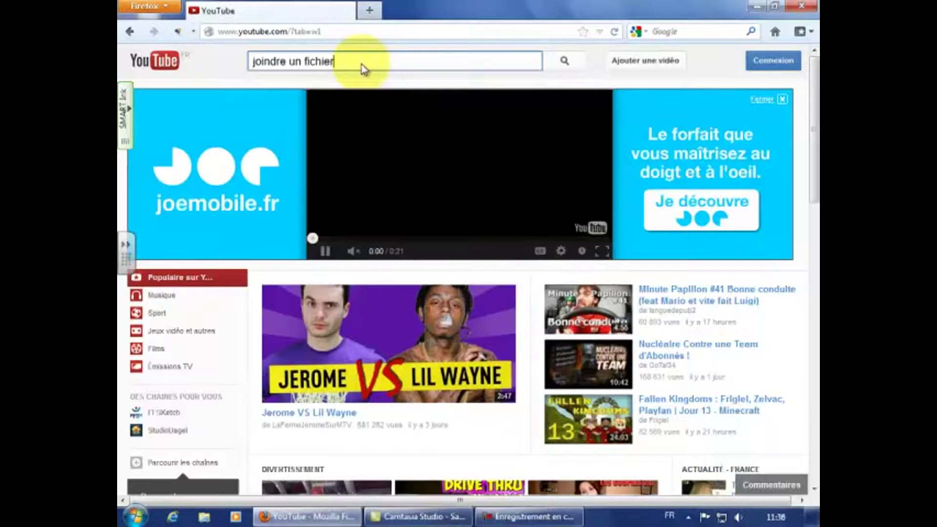
pyautogui.write(' la')
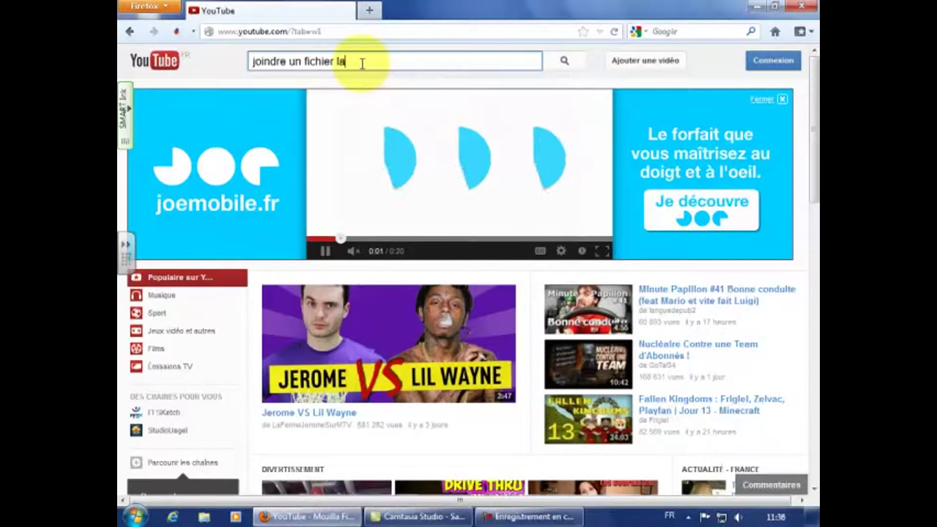
pyautogui.write('urent')
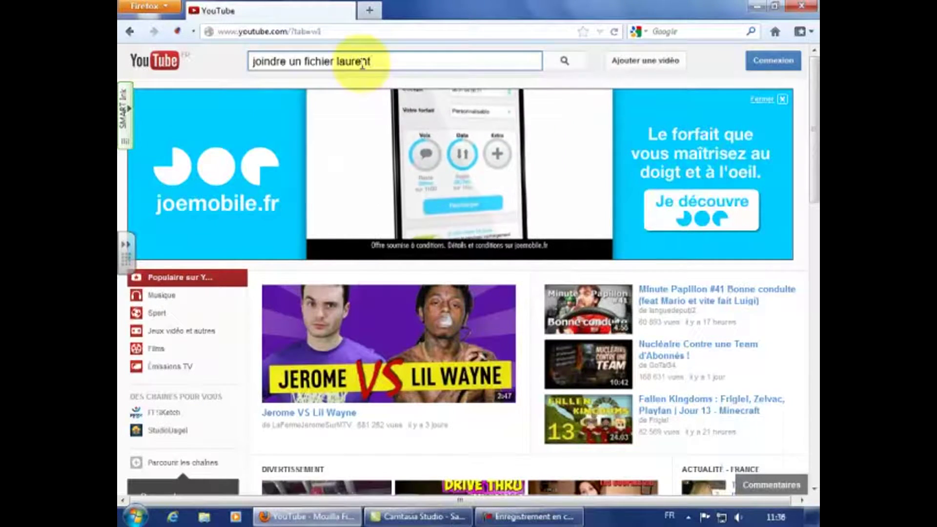
pyautogui.write('iufm')
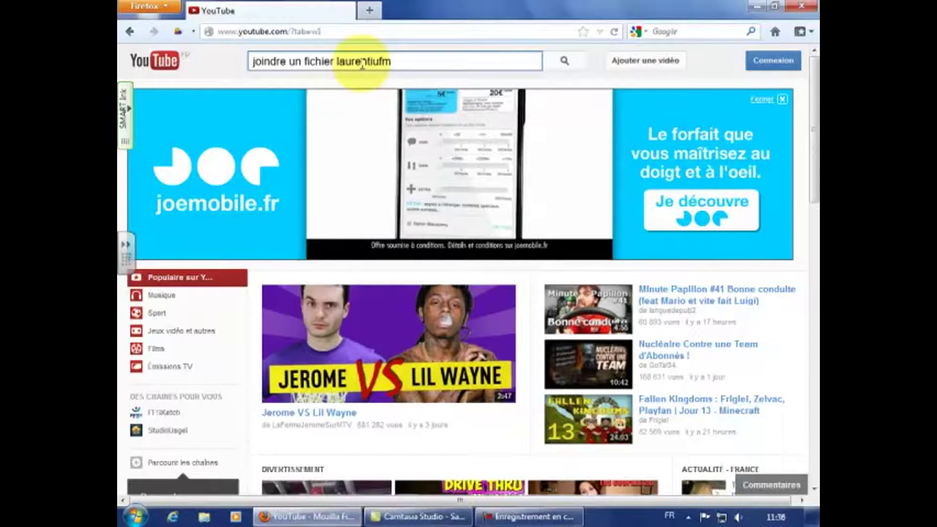
pyautogui.press('Return')
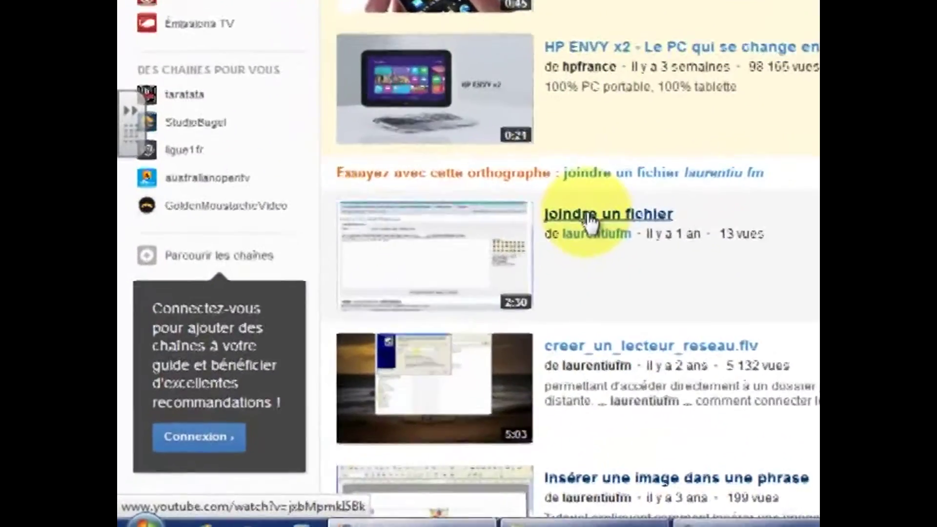
# Open the video "joindre un fichier" from the search results and mute its sound.
pyautogui.click(416, 313)
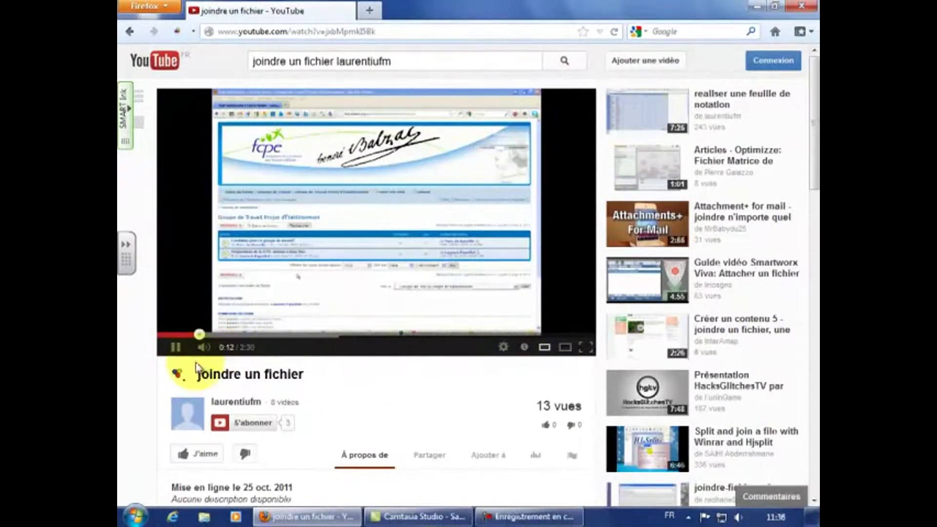
pyautogui.click(202, 349)
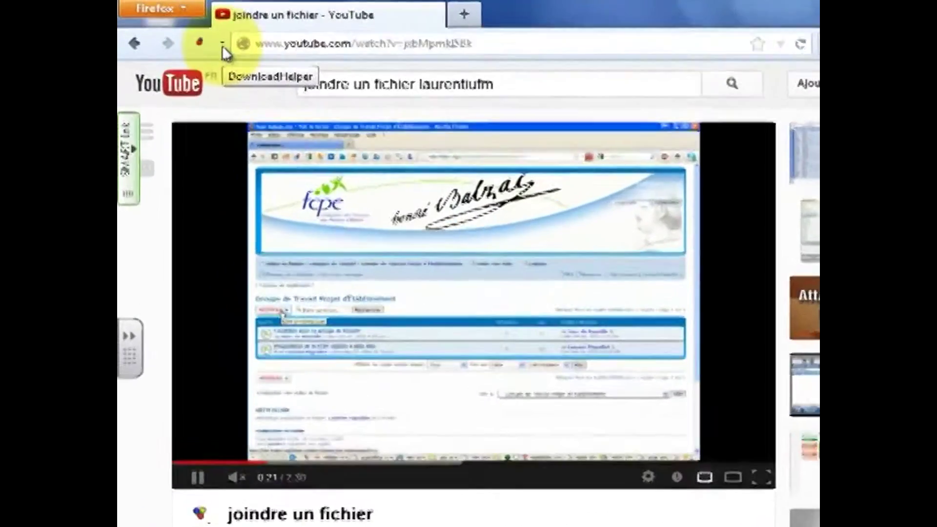
# Download the [Medium] joindre un fichier.mp4 version with DownloadHelper, save it to the desktop (Bureau), and close the browser.
pyautogui.click(195, 33)
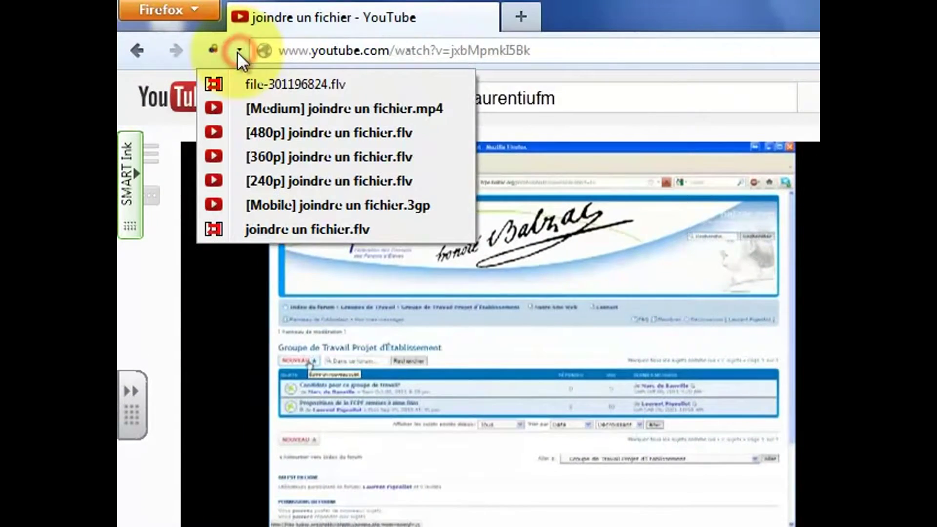
pyautogui.moveTo(324, 113)
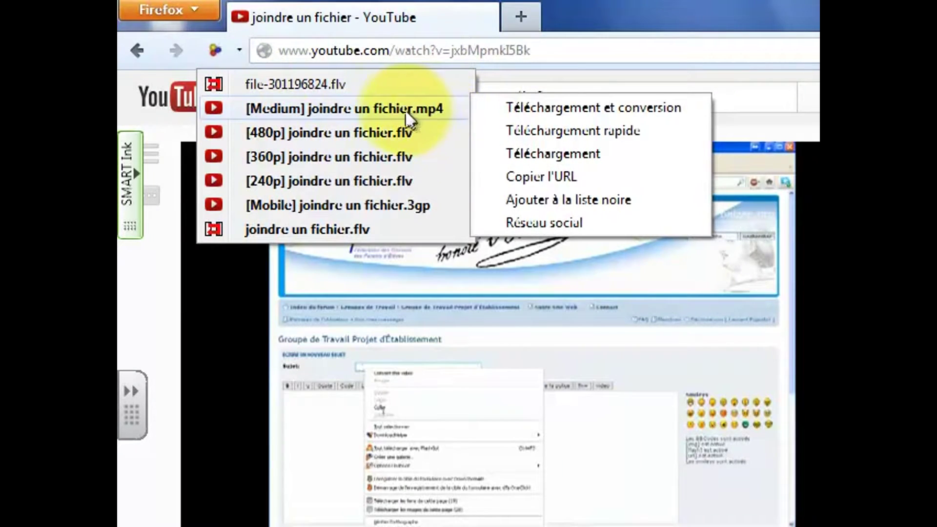
pyautogui.click(392, 107)
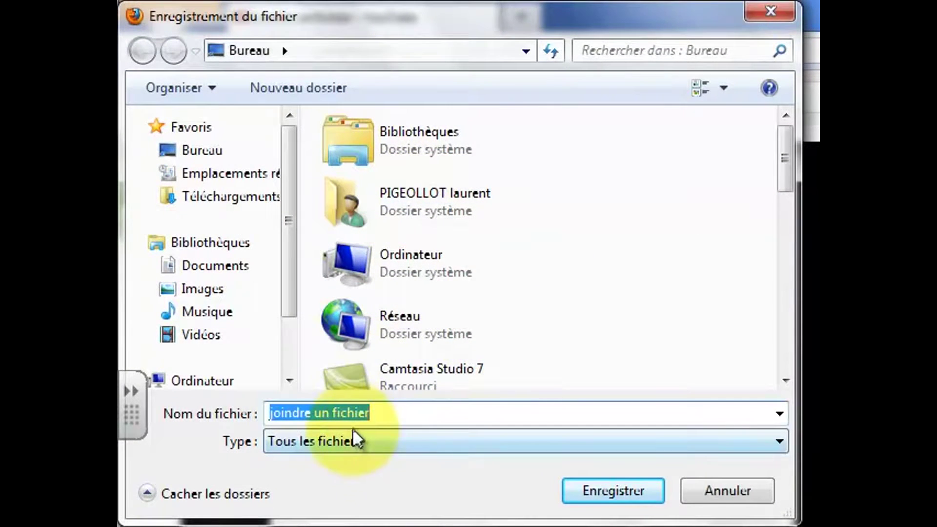
pyautogui.click(201, 149)
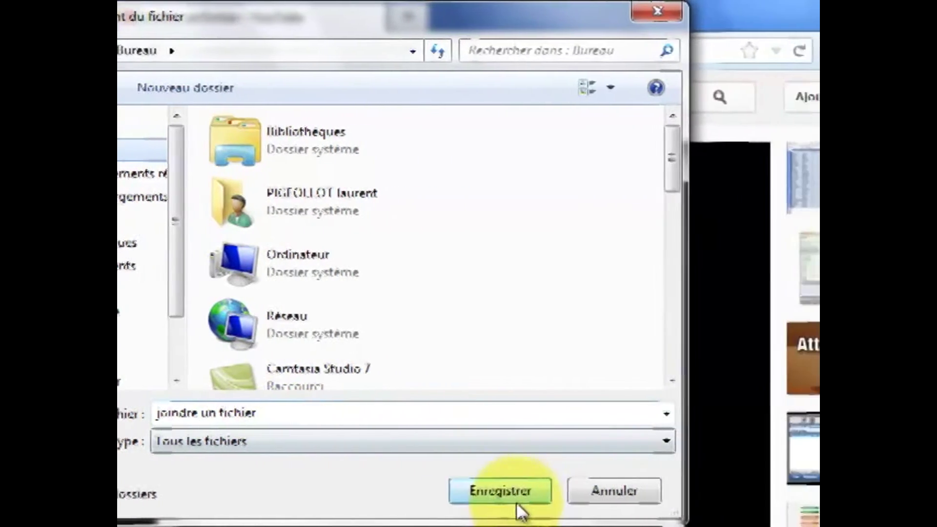
pyautogui.click(627, 490)
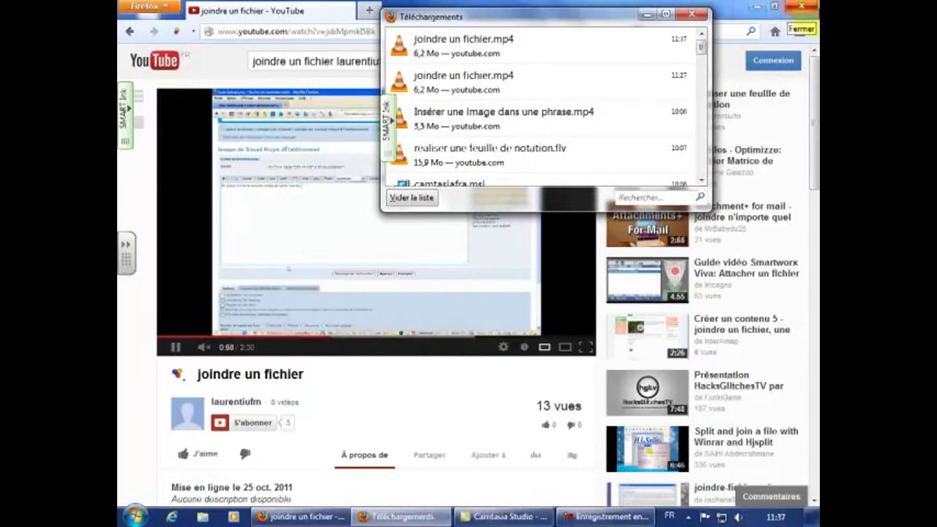
pyautogui.click(803, 7)
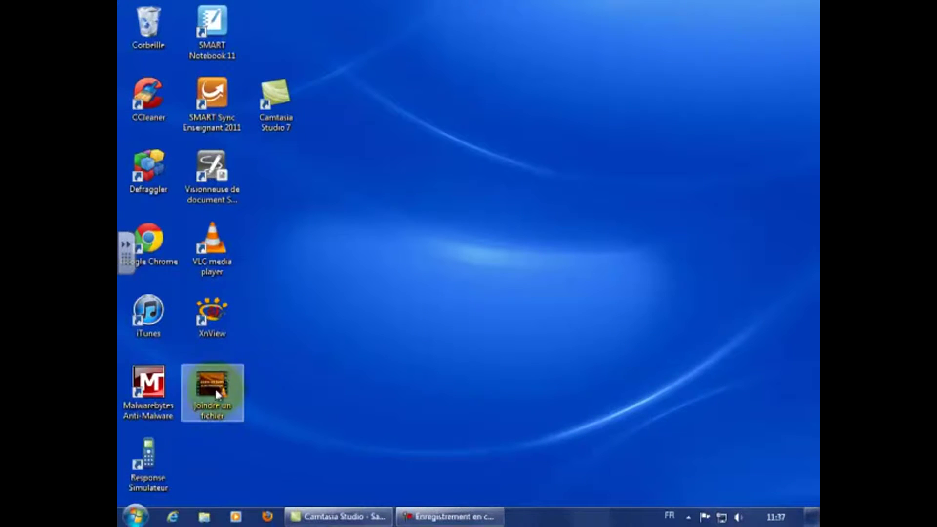
# Play the downloaded "joindre un fichier" video from the desktop in VLC to check it, stop playback and close the player.
pyautogui.doubleClick(212, 388)
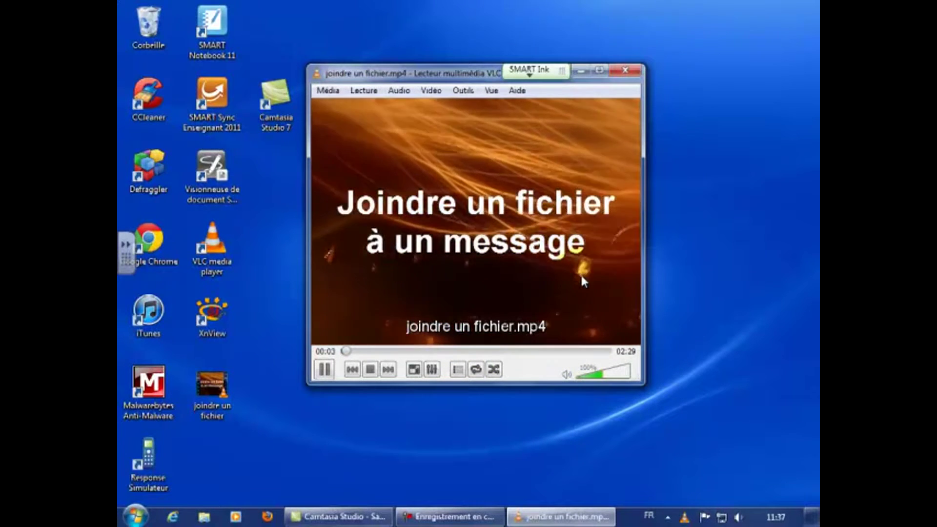
pyautogui.click(474, 363)
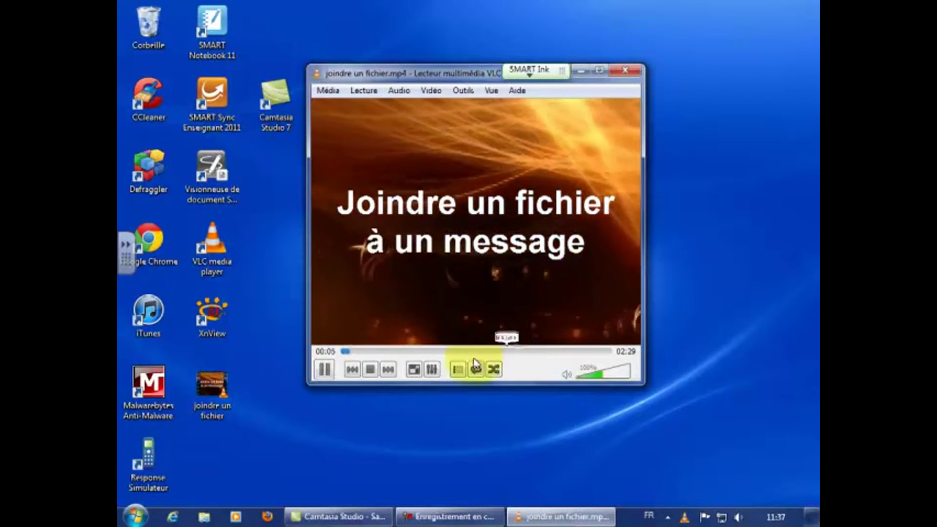
pyautogui.click(370, 370)
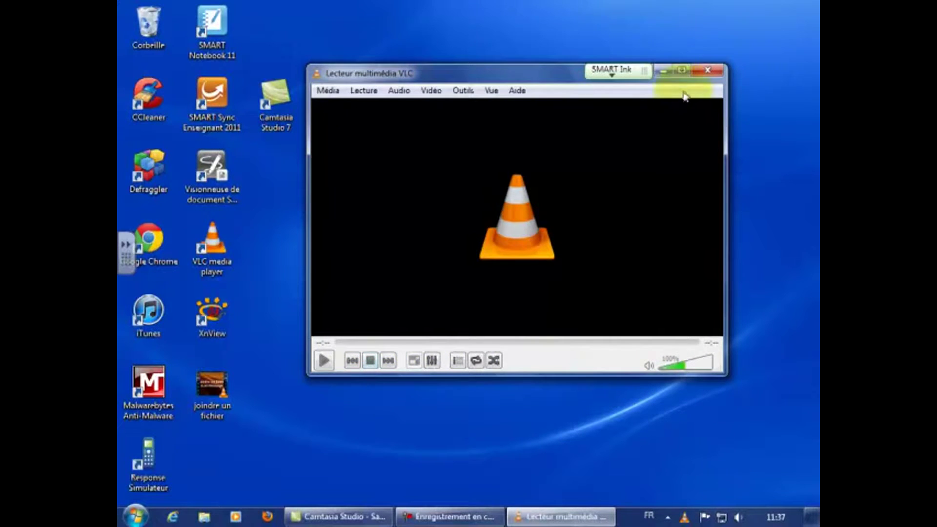
pyautogui.click(708, 70)
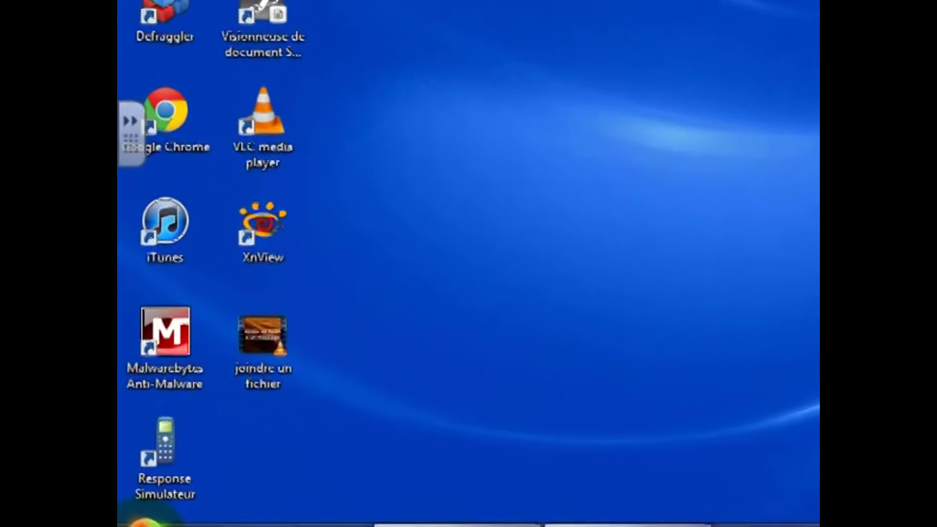
# Launch Windows Live Movie Maker, reduce its window from full screen and move it aside to uncover the video file on the desktop.
pyautogui.click(147, 525)
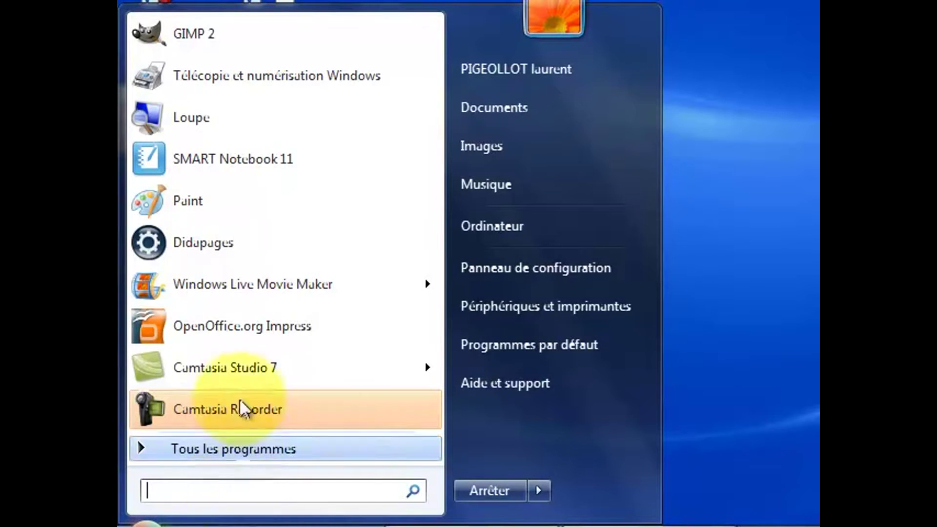
pyautogui.moveTo(253, 283)
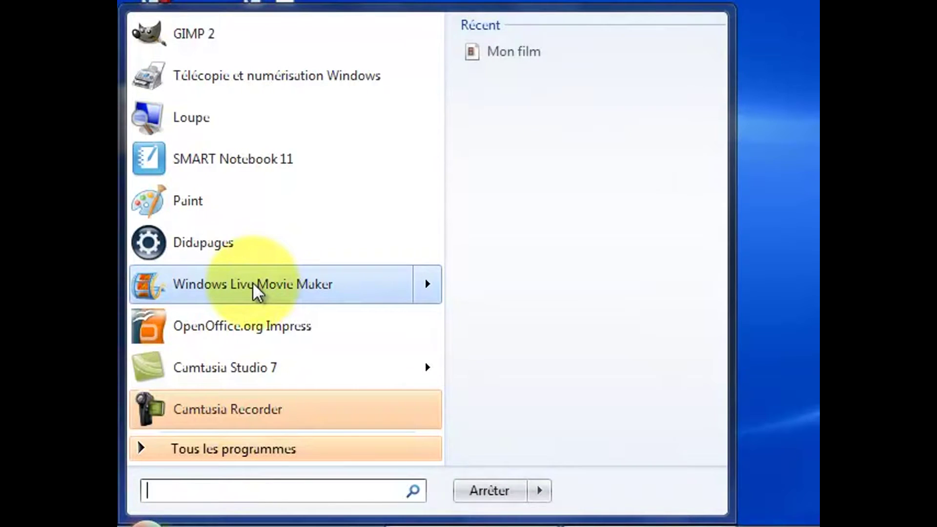
pyautogui.click(254, 285)
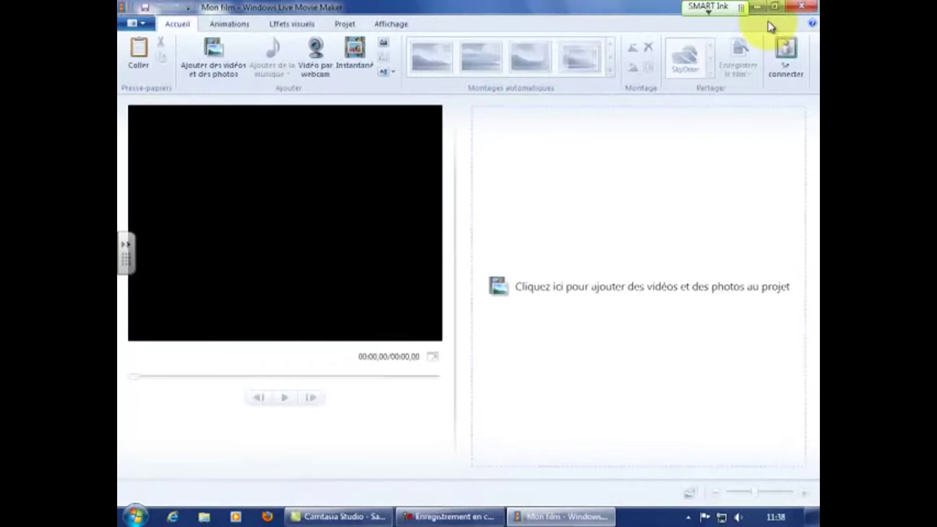
pyautogui.click(774, 6)
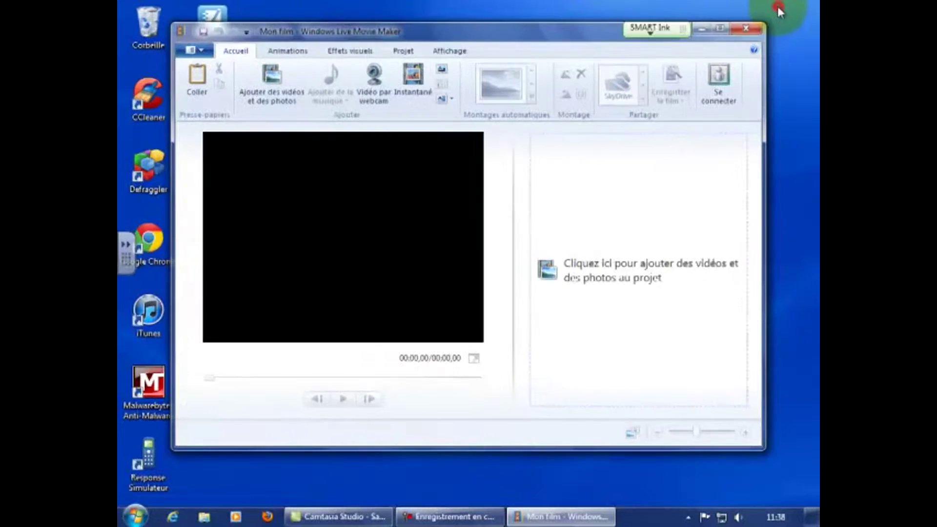
pyautogui.moveTo(548, 40); pyautogui.dragTo(628, 32)
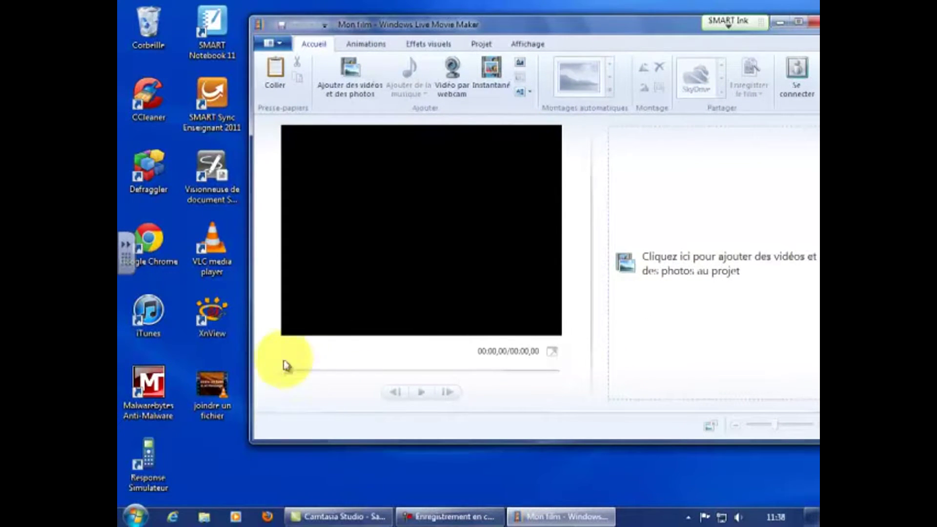
# Add the "joindre un fichier" video from the desktop to the project, move the window back into view and play past the intro title.
pyautogui.moveTo(242, 386); pyautogui.dragTo(693, 211)
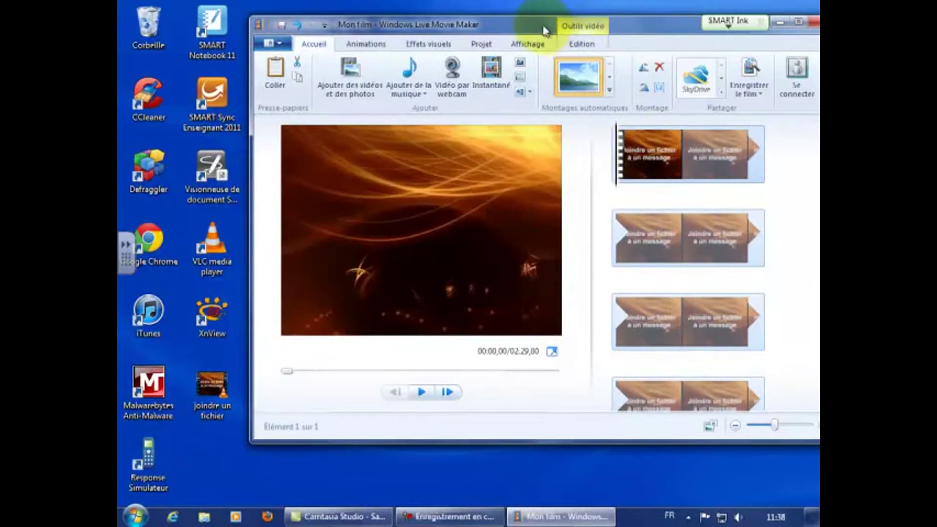
pyautogui.moveTo(536, 28); pyautogui.dragTo(463, 34)
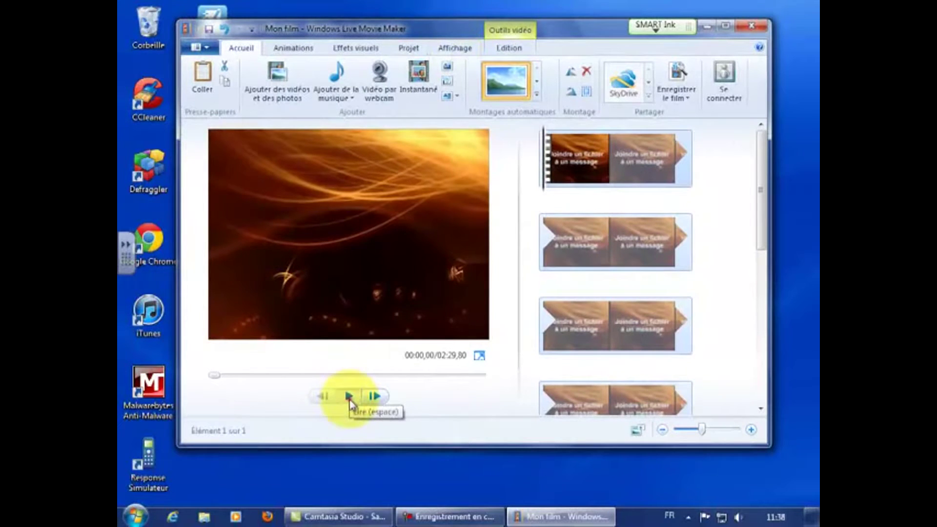
pyautogui.click(350, 397)
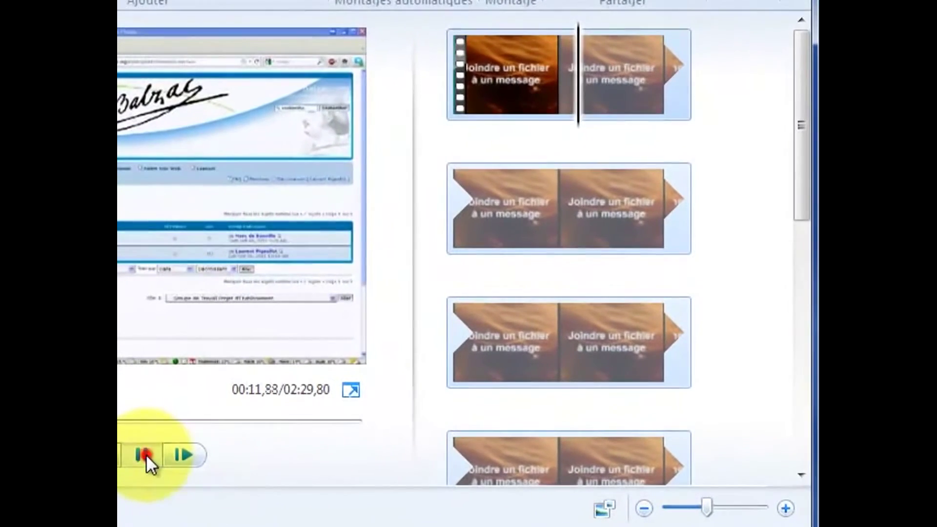
pyautogui.click(143, 455)
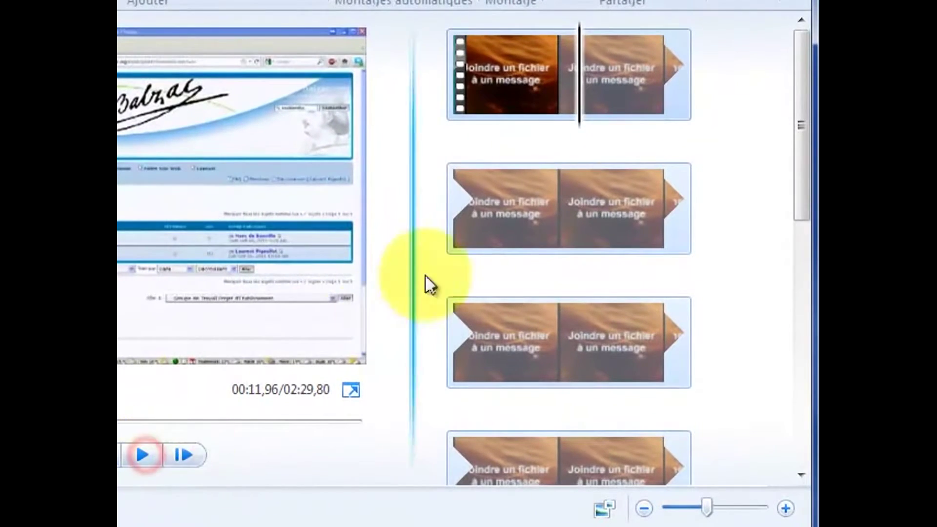
# Position the playhead at 00:09,99, where the intro title ends, and split the video there.
pyautogui.click(571, 111)
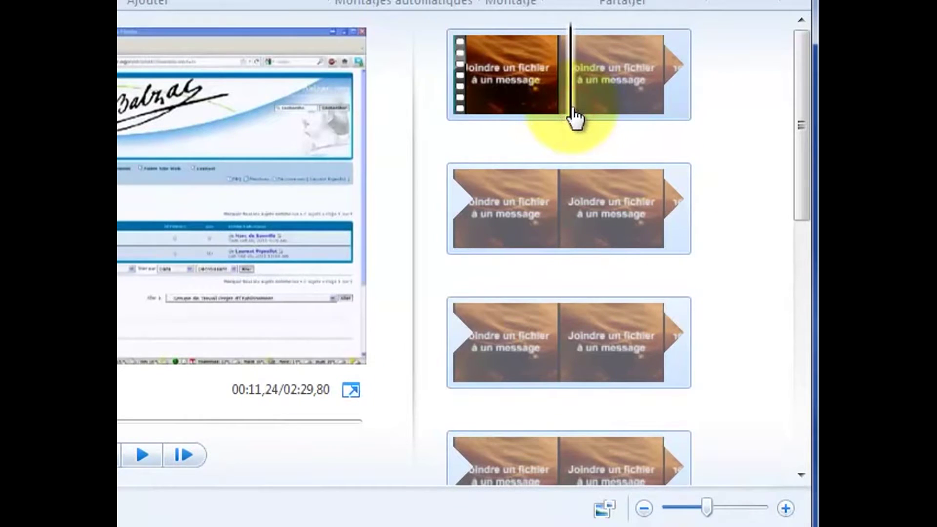
pyautogui.moveTo(575, 113); pyautogui.dragTo(563, 112)
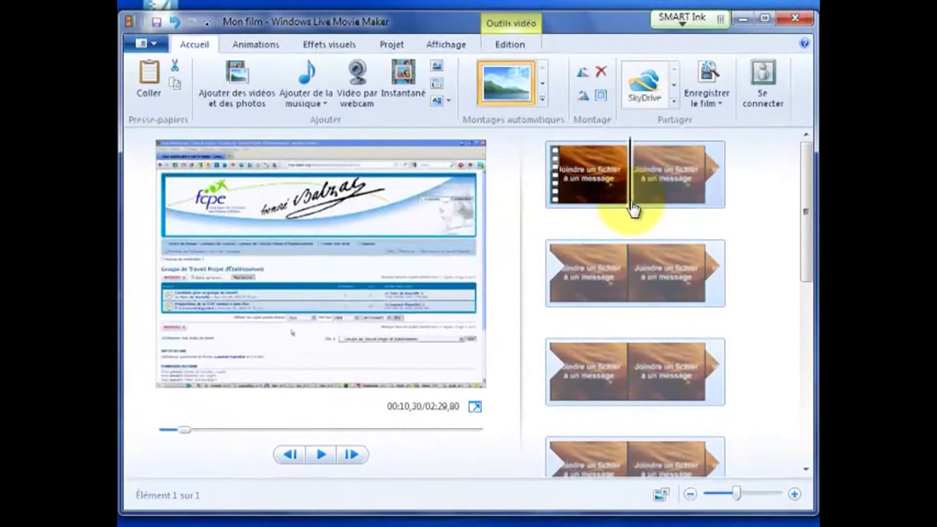
pyautogui.moveTo(633, 210); pyautogui.dragTo(631, 209)
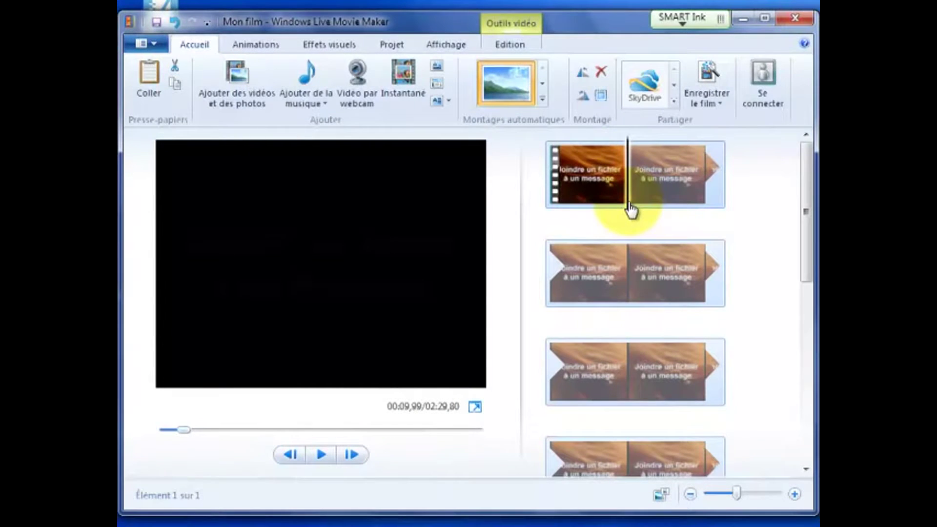
pyautogui.click(508, 47)
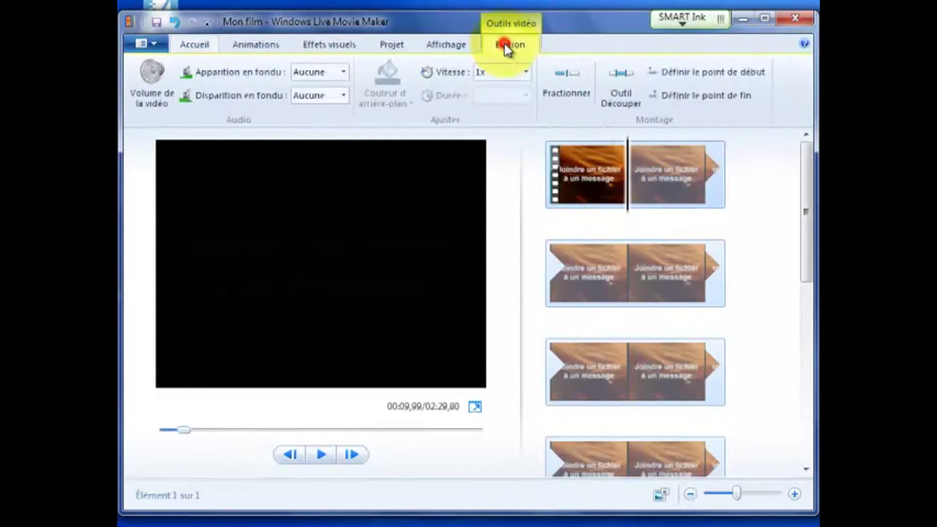
pyautogui.click(569, 88)
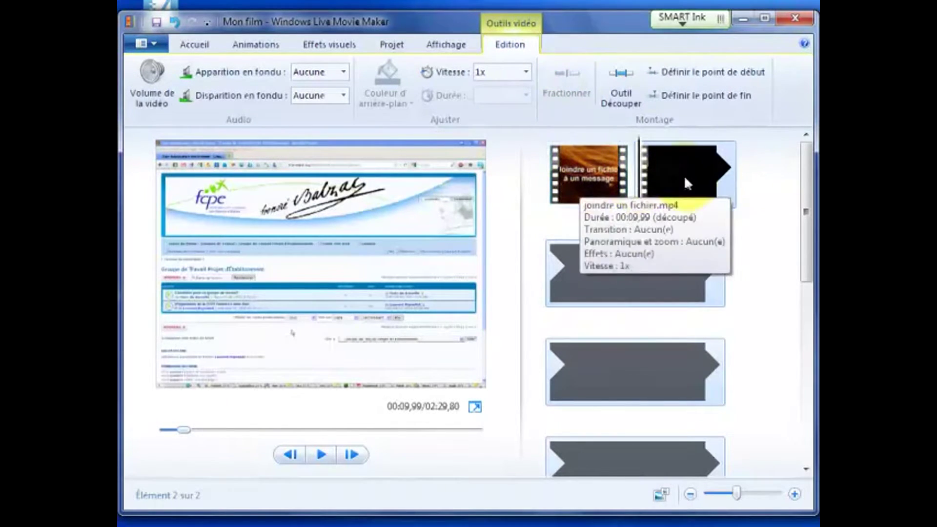
pyautogui.moveTo(681, 178)
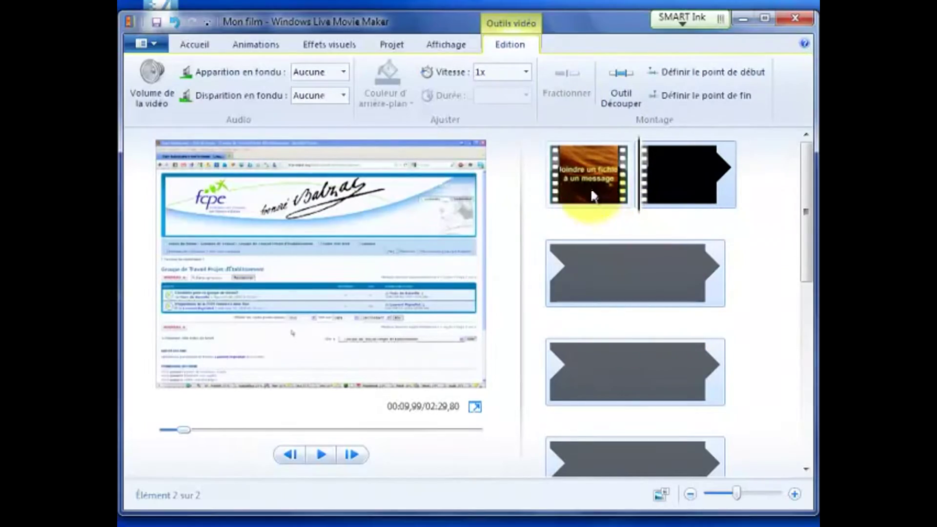
pyautogui.moveTo(580, 198)
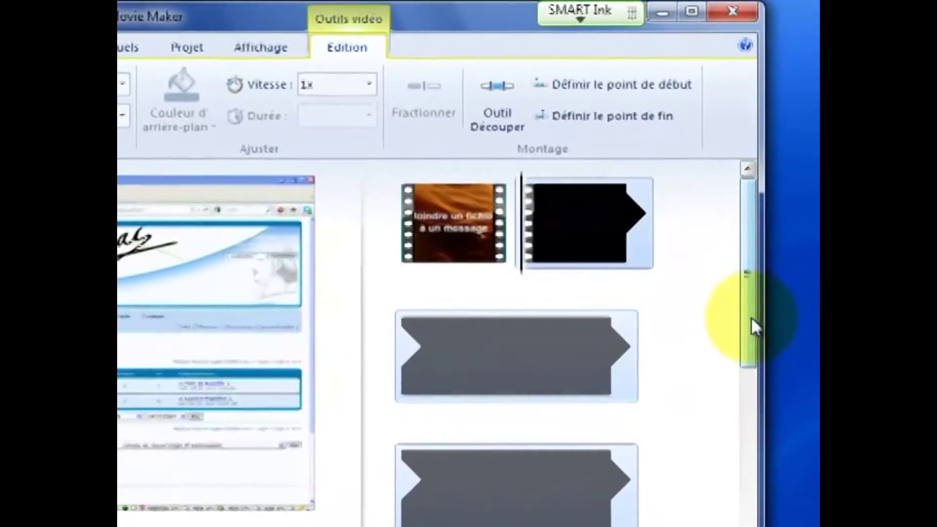
# Maximize the Movie Maker window and split the video again at 02:19,71, just before the closing credits.
pyautogui.moveTo(806, 254); pyautogui.dragTo(806, 293)
pyautogui.moveTo(752, 388); pyautogui.dragTo(727, 330)
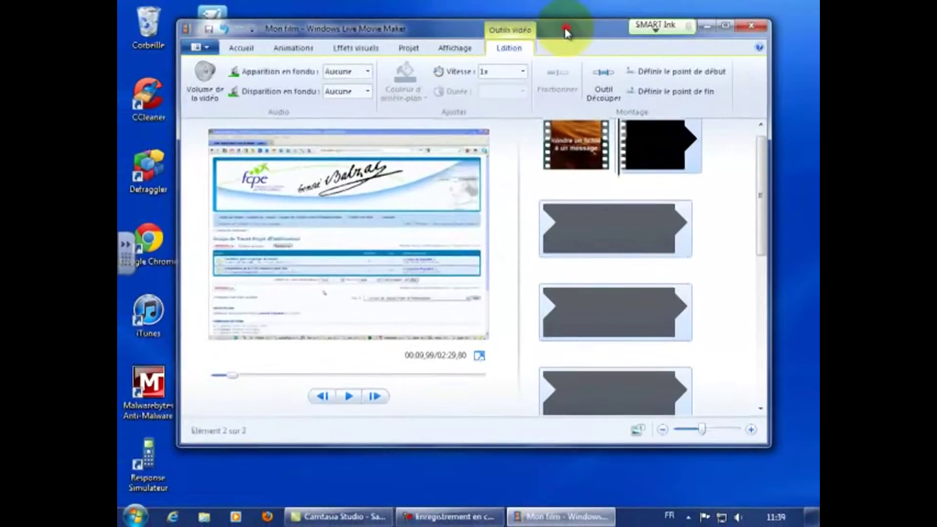
pyautogui.doubleClick(526, 28)
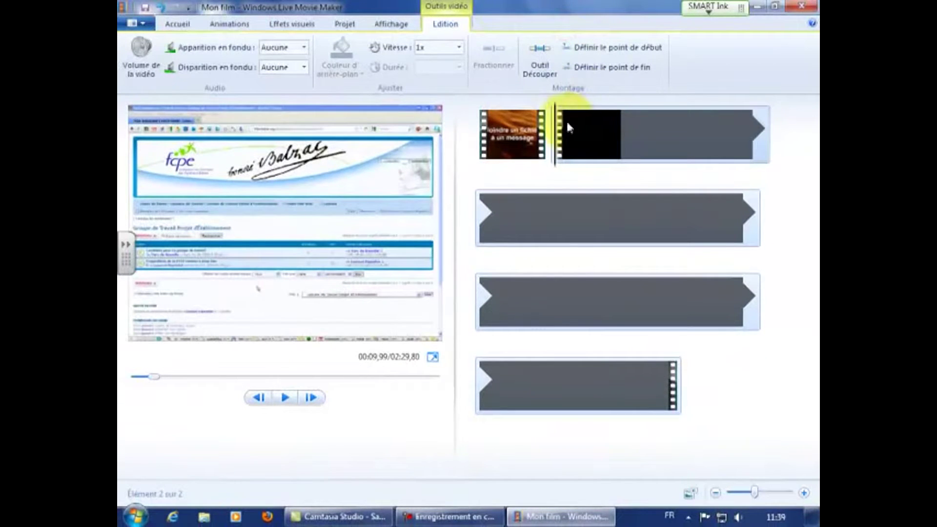
pyautogui.moveTo(554, 157); pyautogui.dragTo(613, 382)
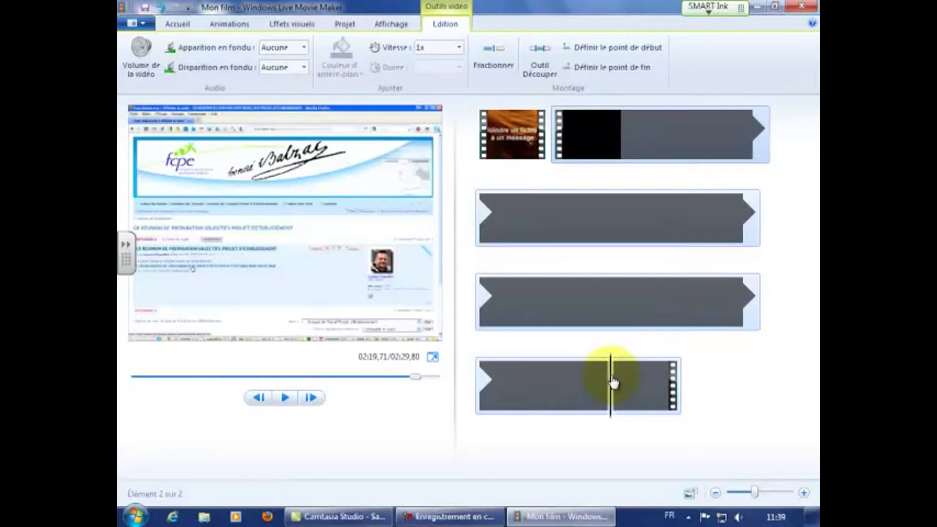
pyautogui.click(501, 62)
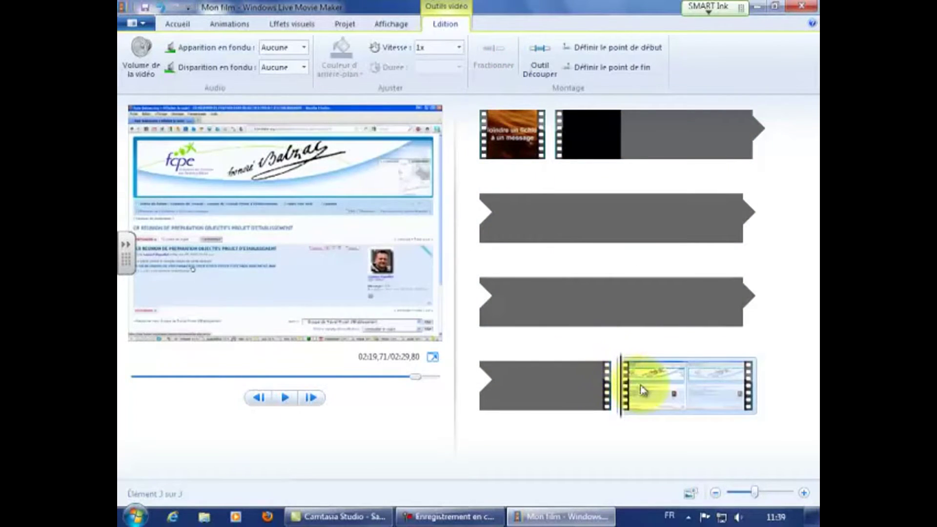
pyautogui.moveTo(651, 402)
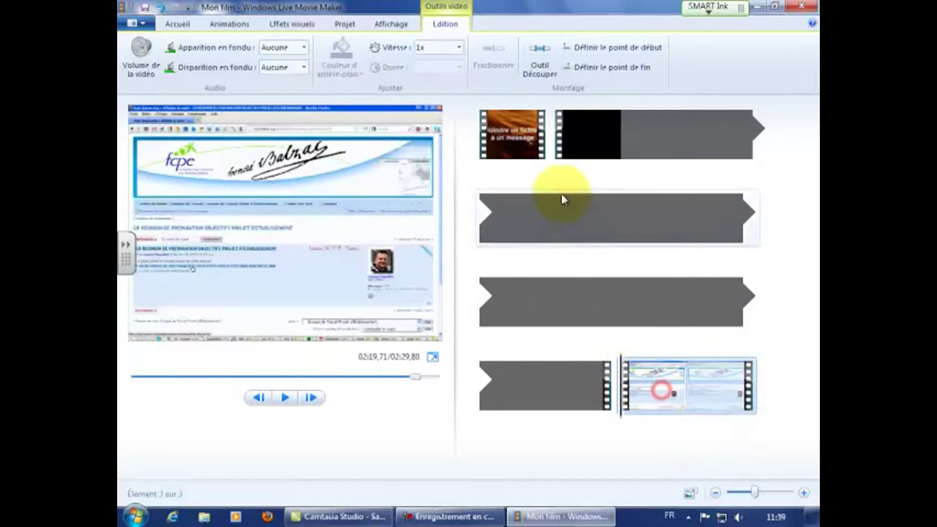
# Preview the closing credits clip briefly, and delete both that clip and the intro title clip from the project.
pyautogui.click(290, 400)
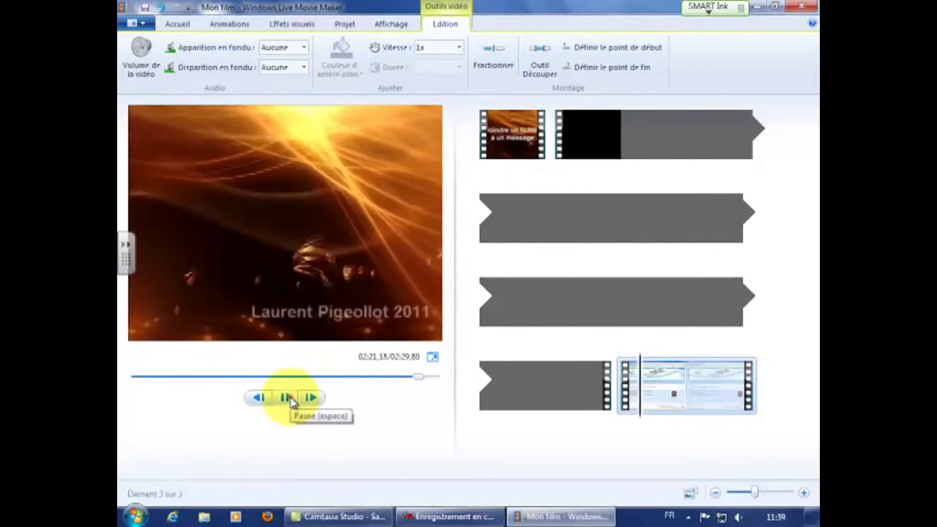
pyautogui.click(290, 399)
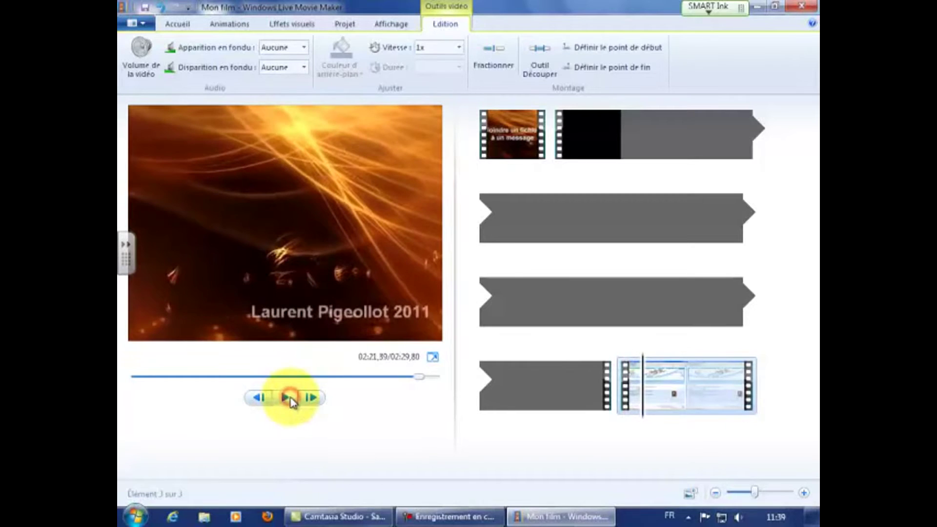
pyautogui.click(674, 389)
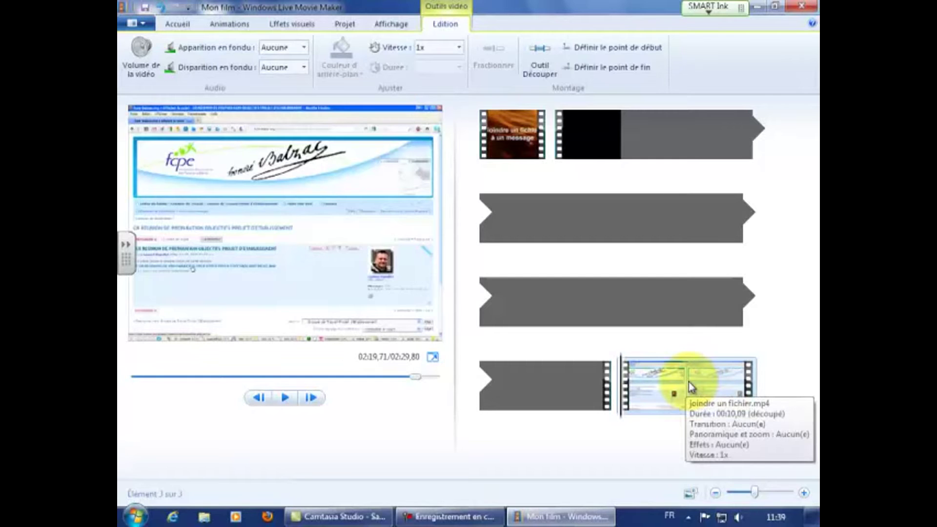
pyautogui.press('Delete')
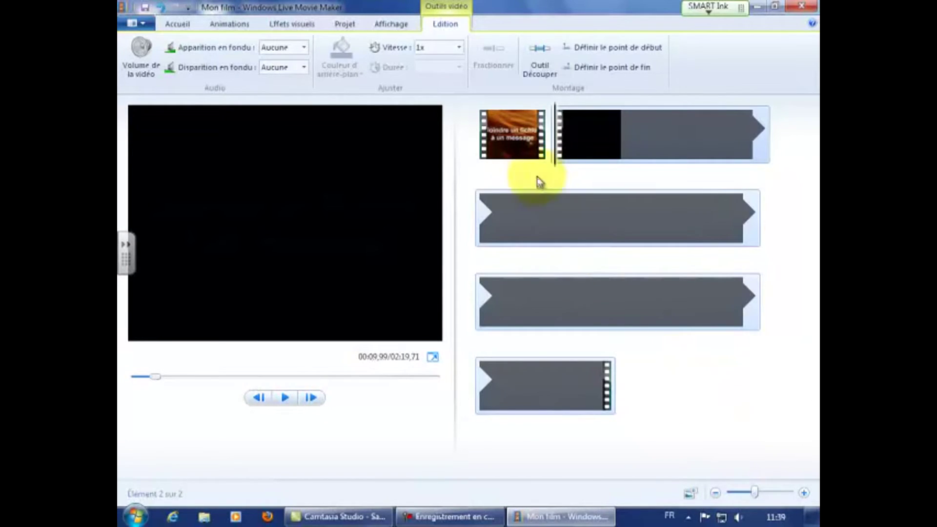
pyautogui.click(510, 141)
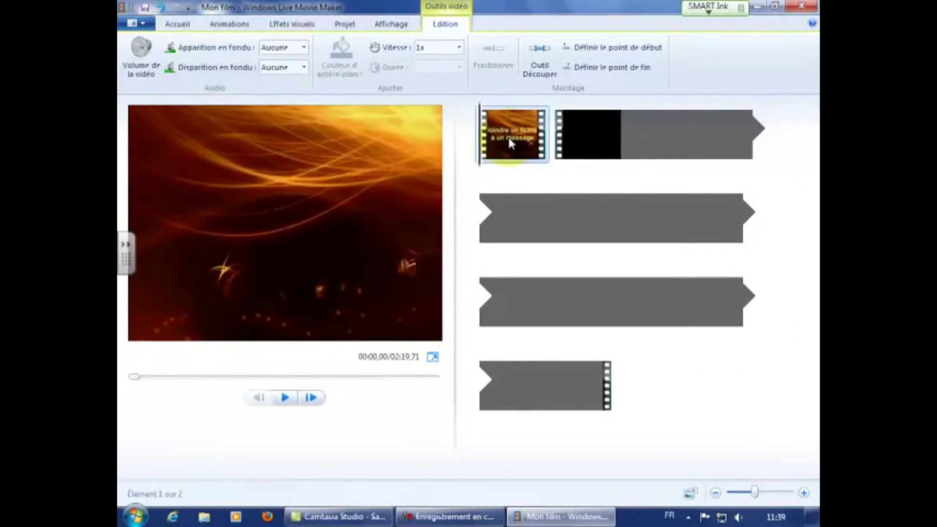
pyautogui.press('Delete')
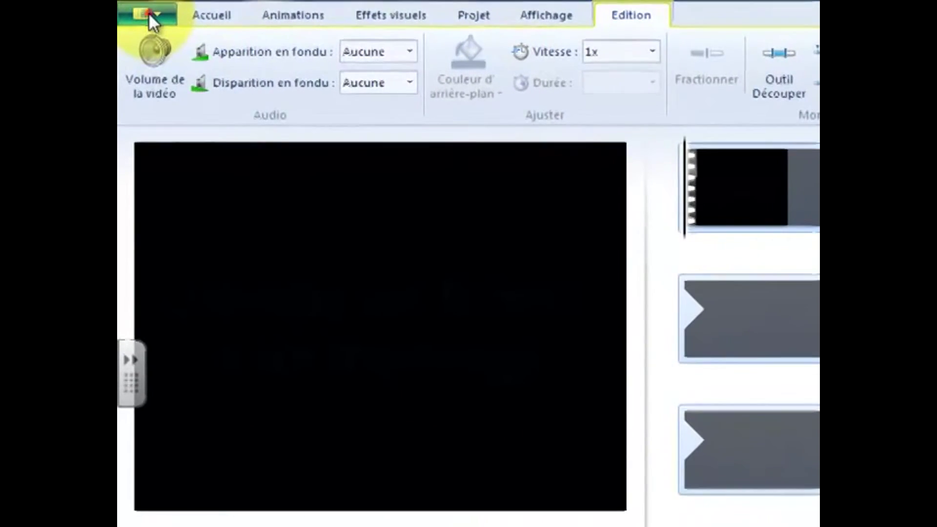
pyautogui.click(136, 23)
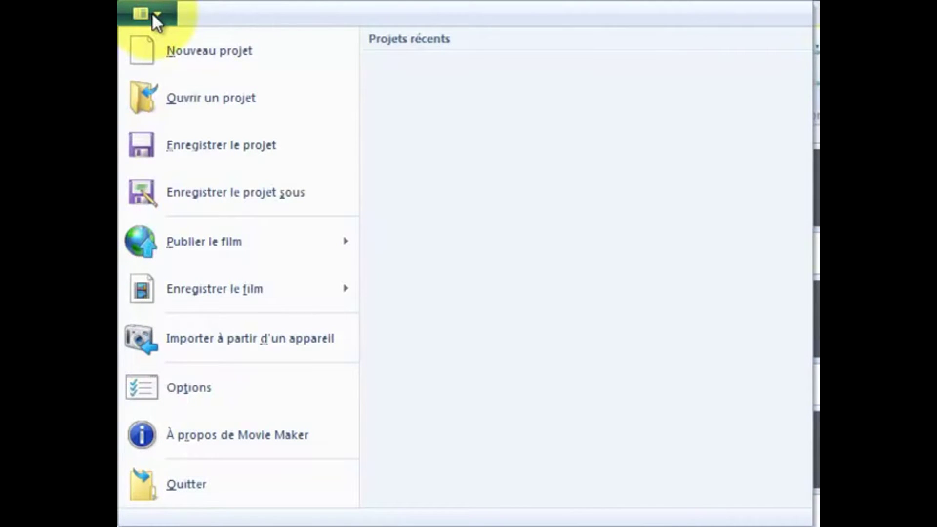
pyautogui.moveTo(218, 253)
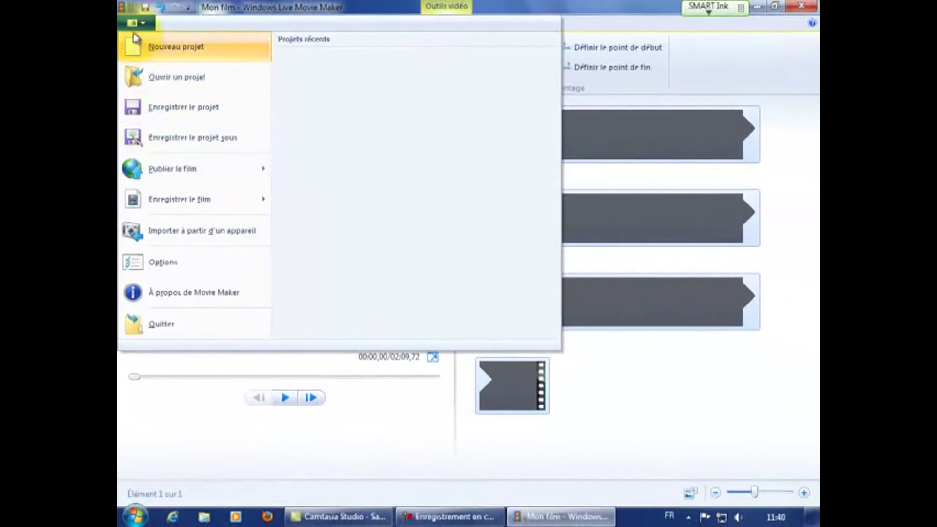
pyautogui.click(139, 18)
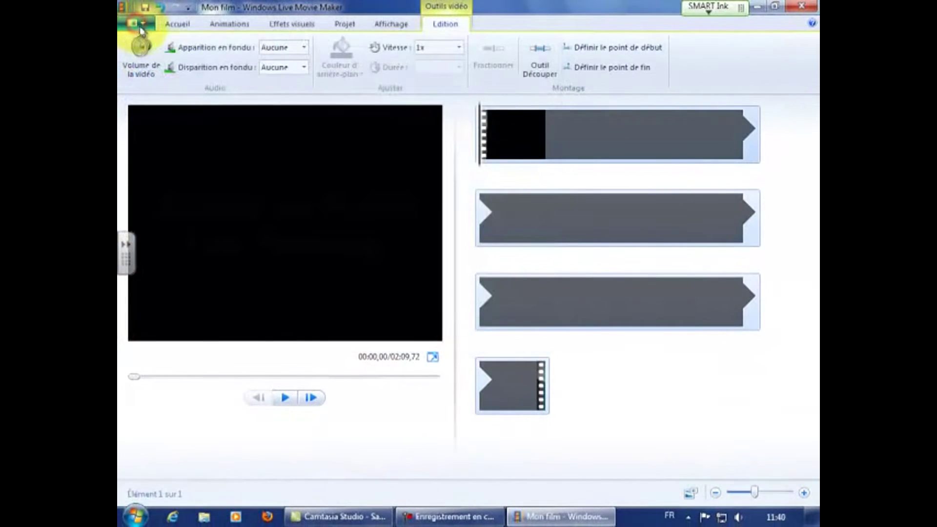
# Export the trimmed film to the desktop (Bureau) as a Windows Media video file named "Mon film de test".
pyautogui.click(176, 27)
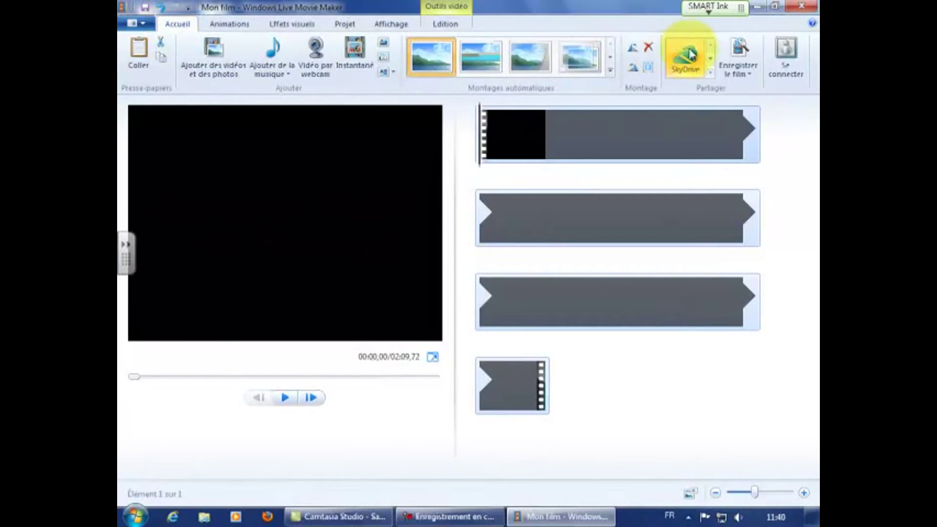
pyautogui.click(746, 75)
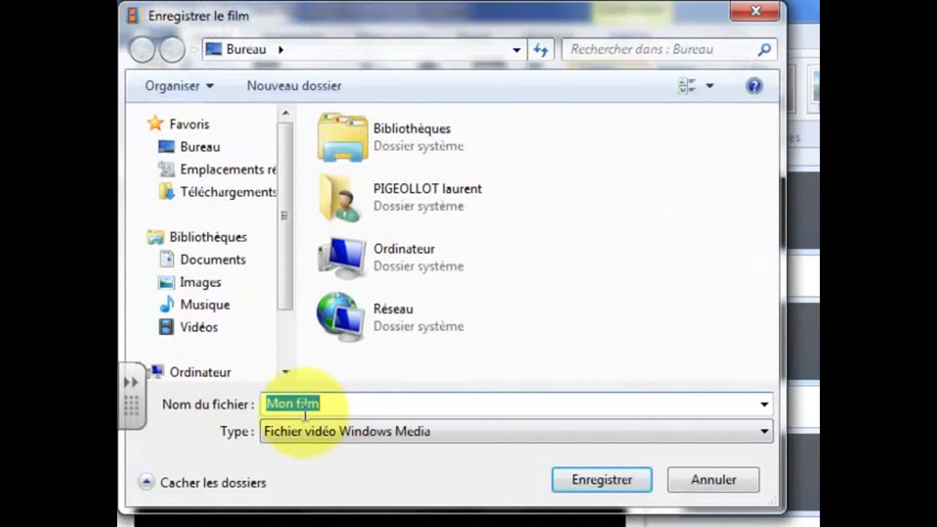
pyautogui.click(347, 403)
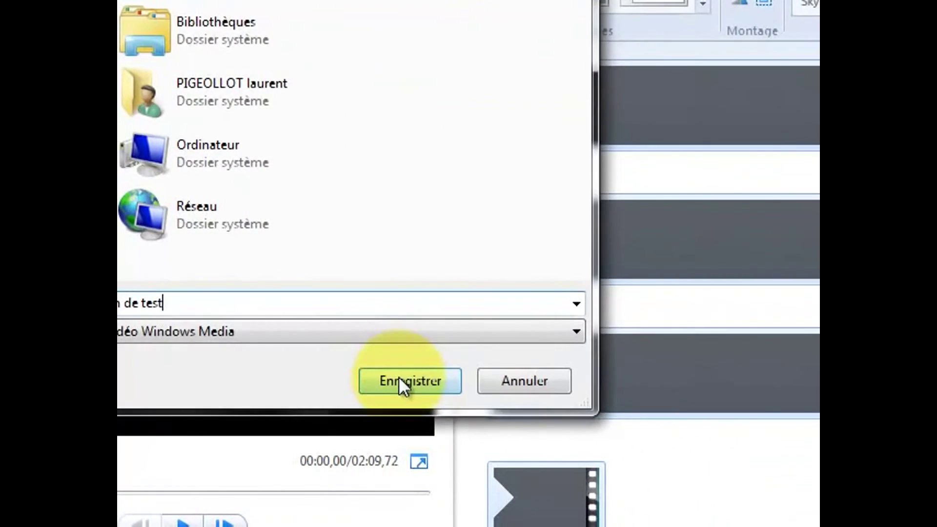
pyautogui.click(595, 480)
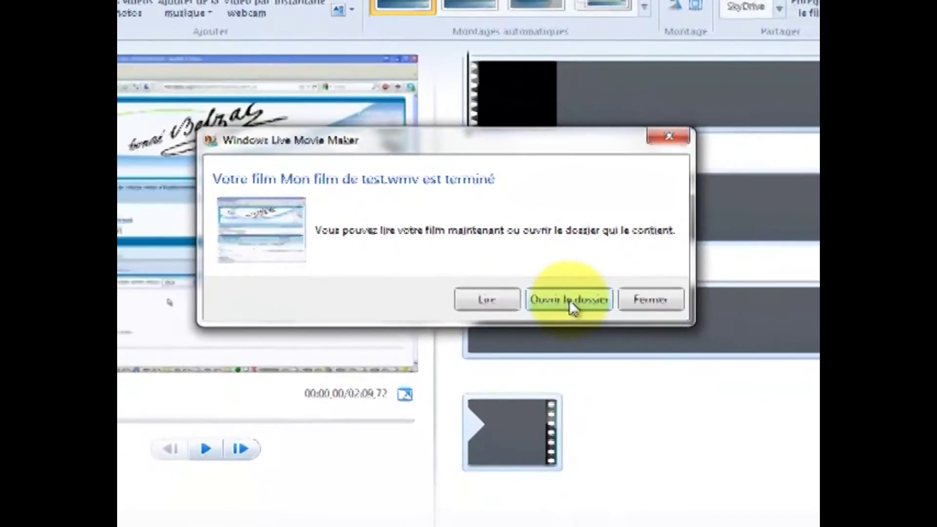
# Open the folder containing the exported film and play "Mon film de test" in VLC to check it.
pyautogui.click(614, 349)
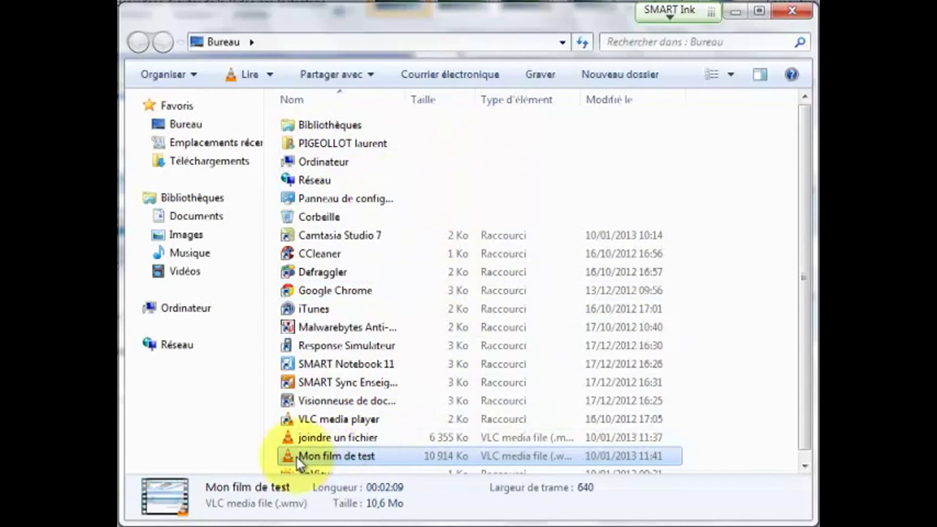
pyautogui.doubleClick(351, 455)
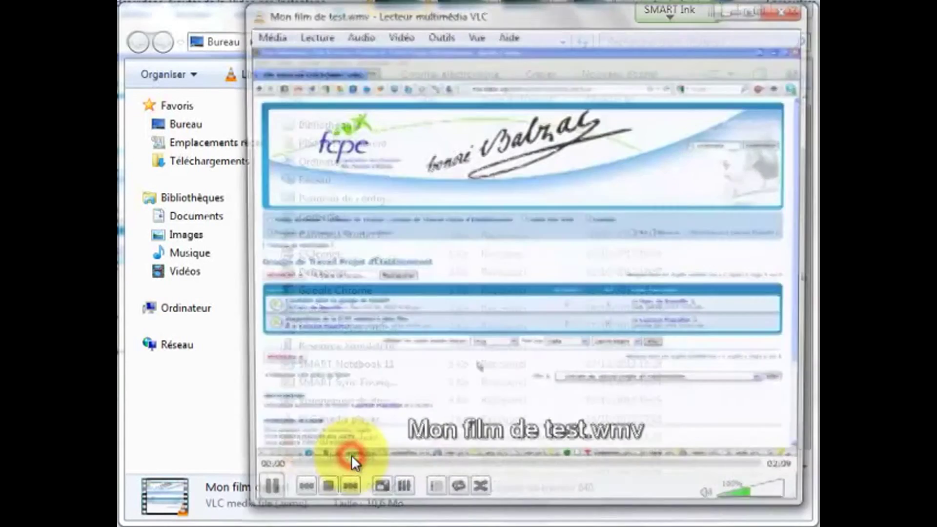